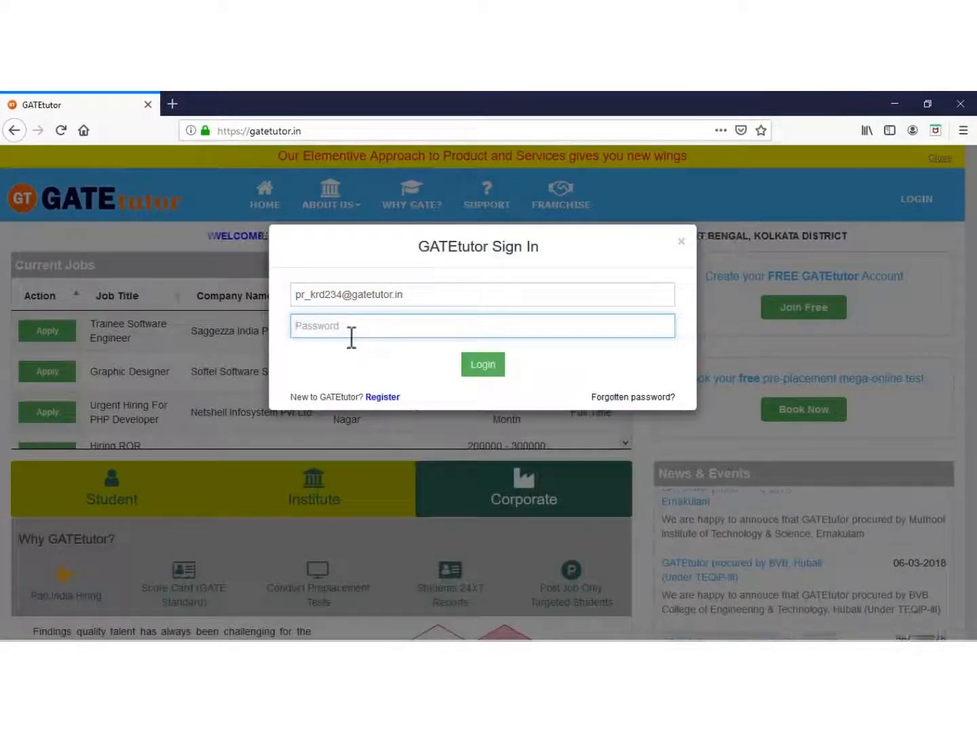
- Enter the account password in the GATEtutor sign-in form and log in
text(••)
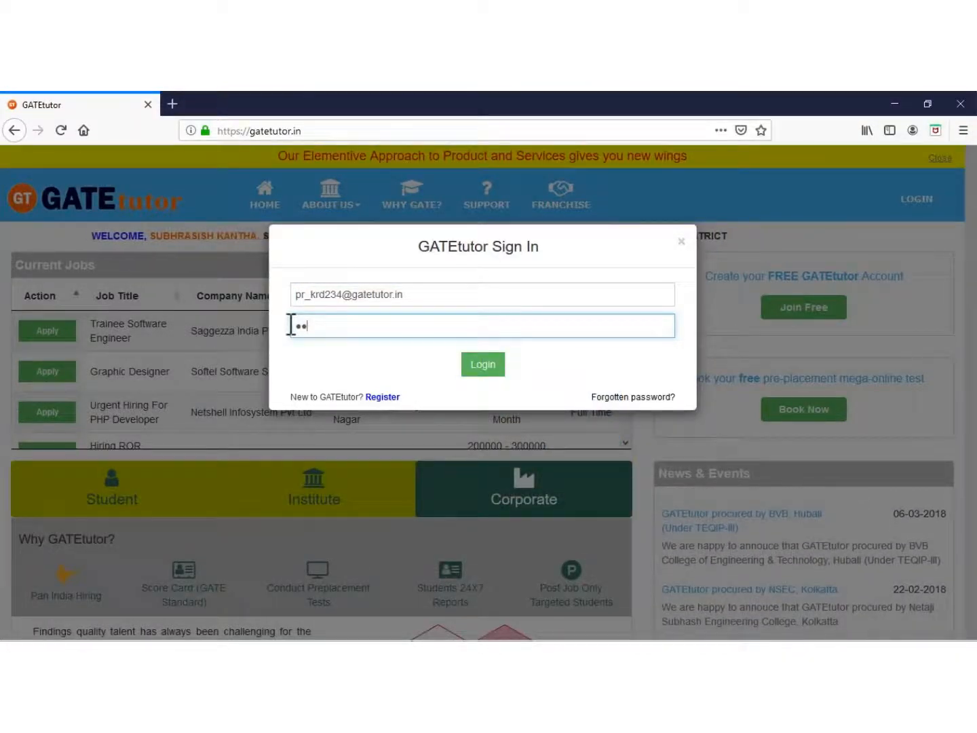
key(BackSpace)
key(BackSpace)
text(•••)
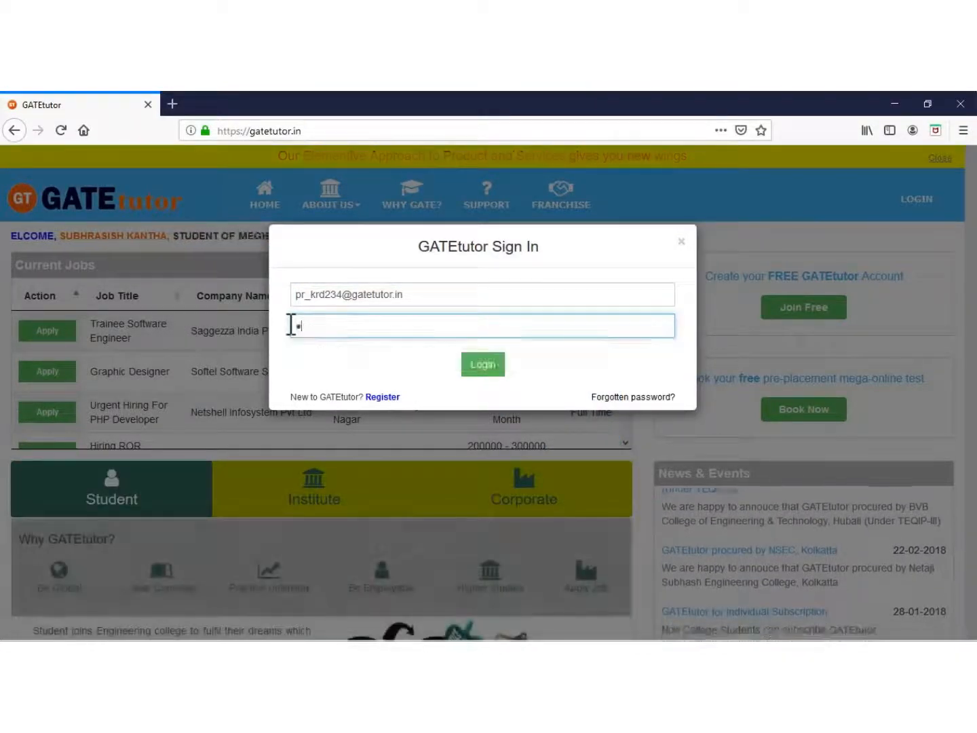
text(•••)
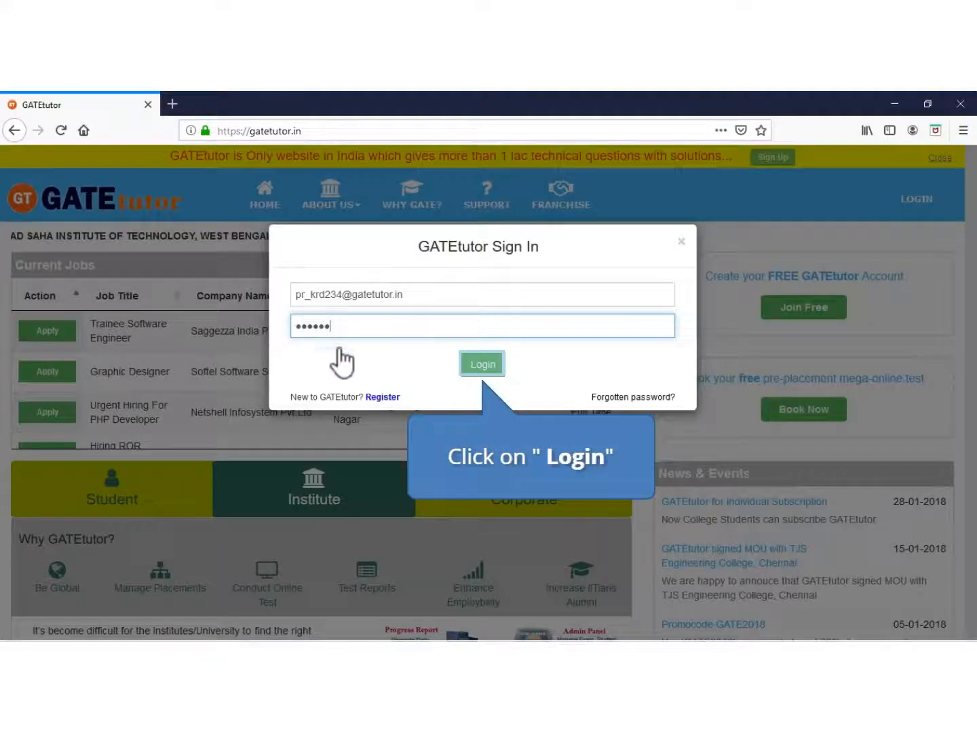
click(483, 366)
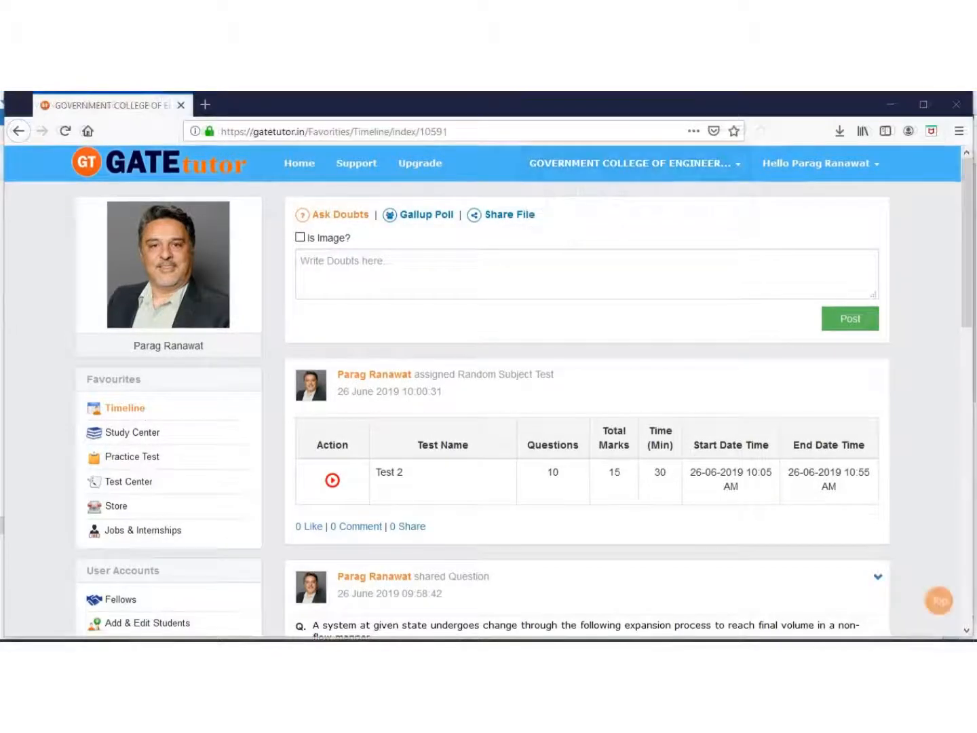
- Open the Upload Questions page from the Masters section
scroll(587, 407, down, 3)
scroll(478, 626, down, 3)
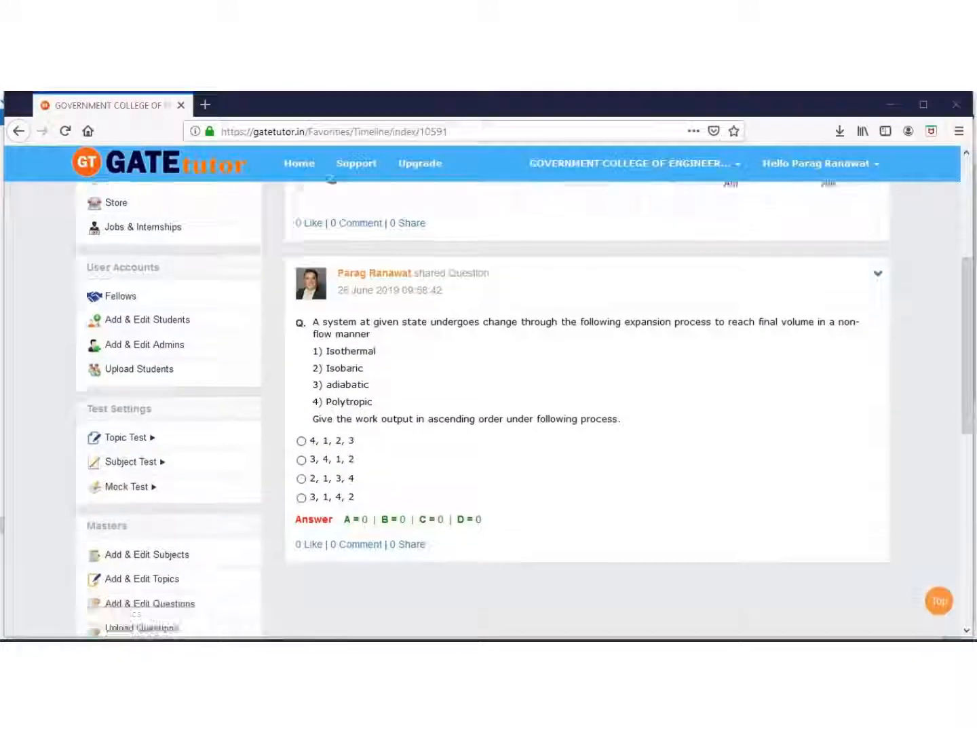
scroll(143, 517, down, 1)
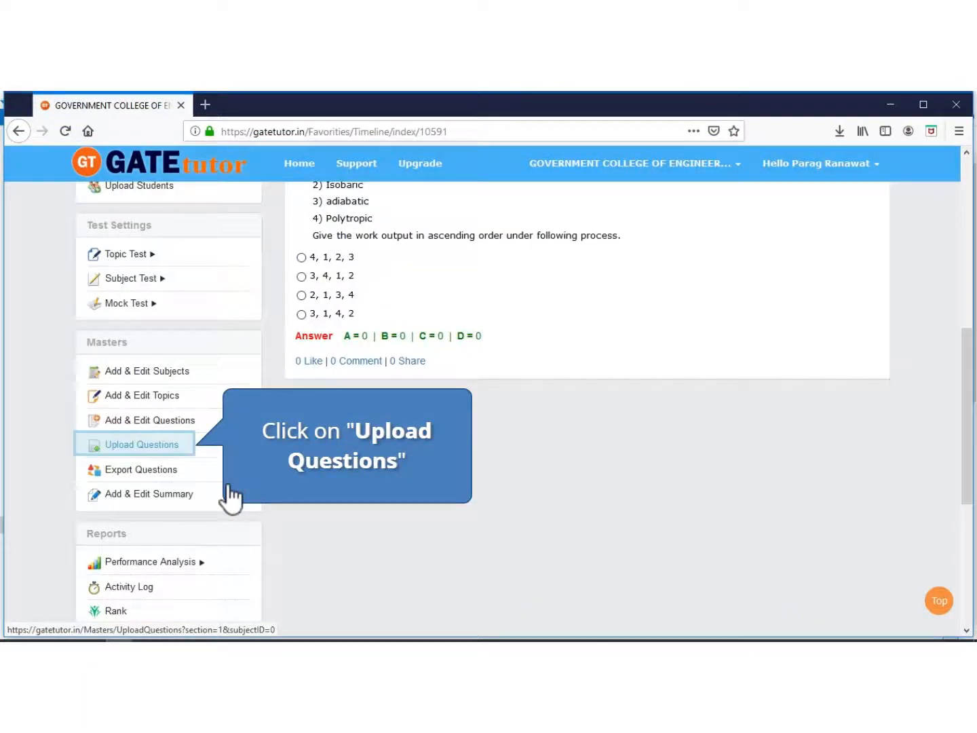
click(122, 445)
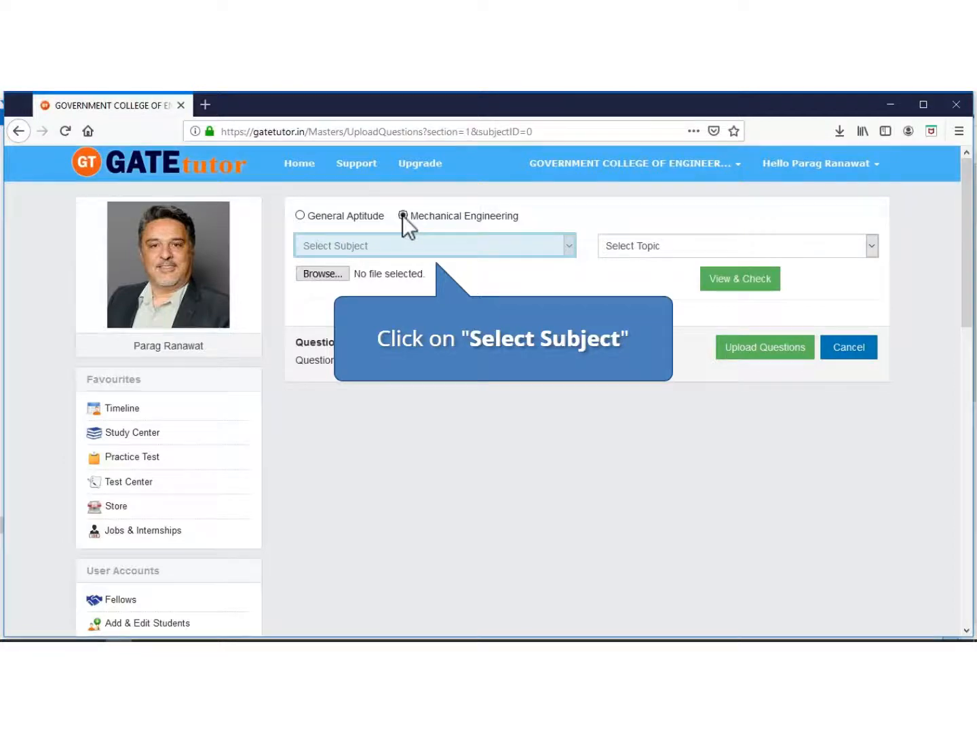
- Choose Theory of Machine as the subject and Planer Cams & Followers as the topic for the questions
click(569, 247)
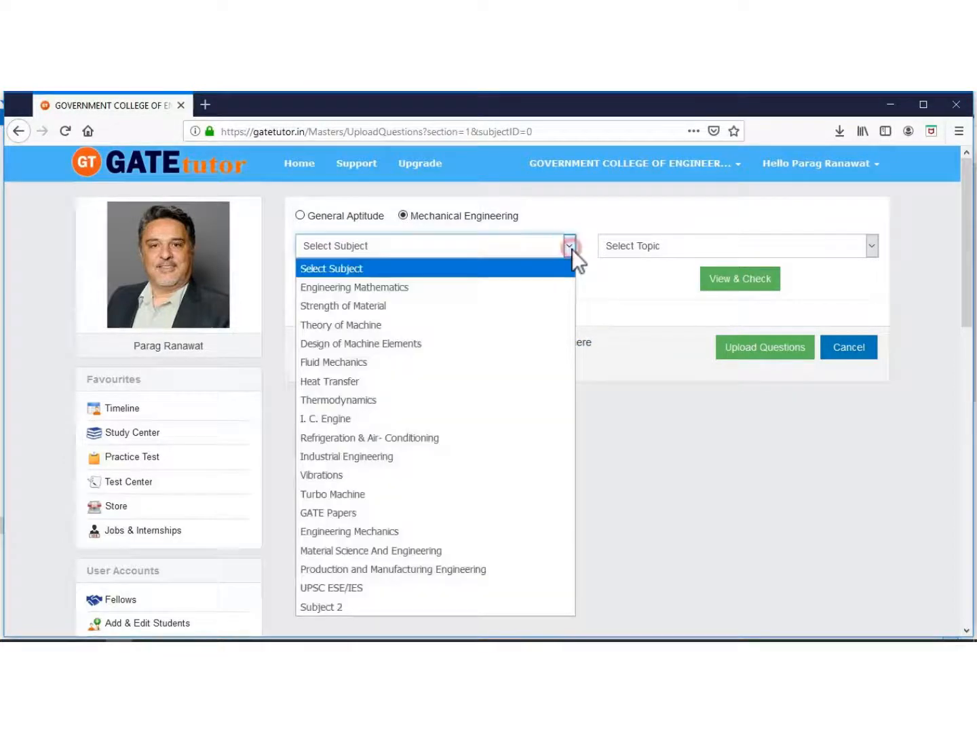
click(416, 328)
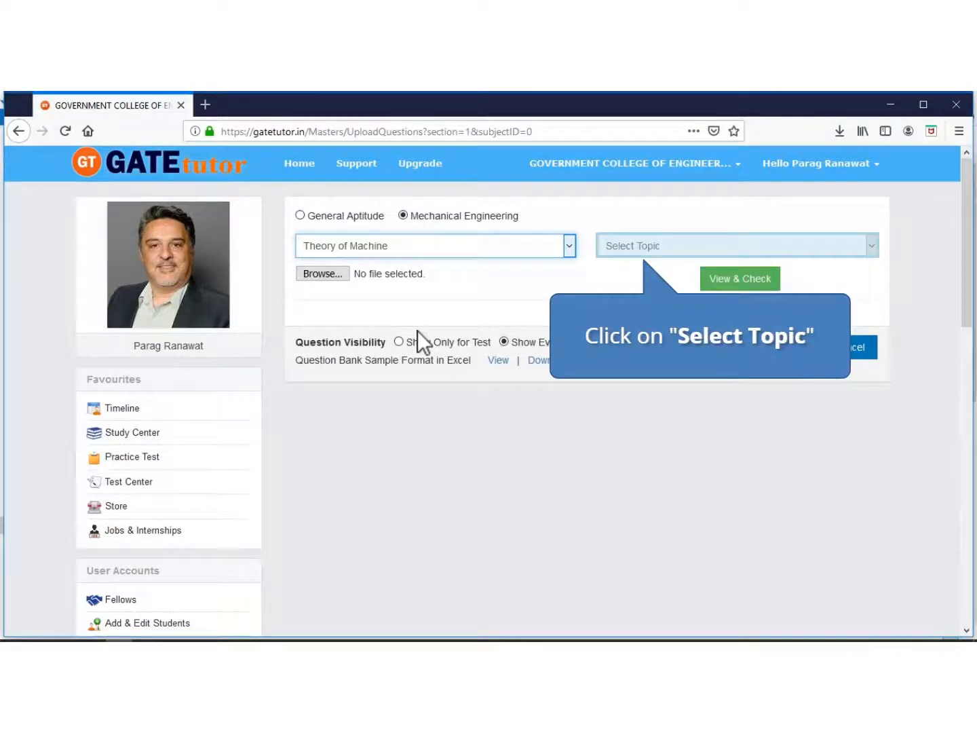
click(871, 247)
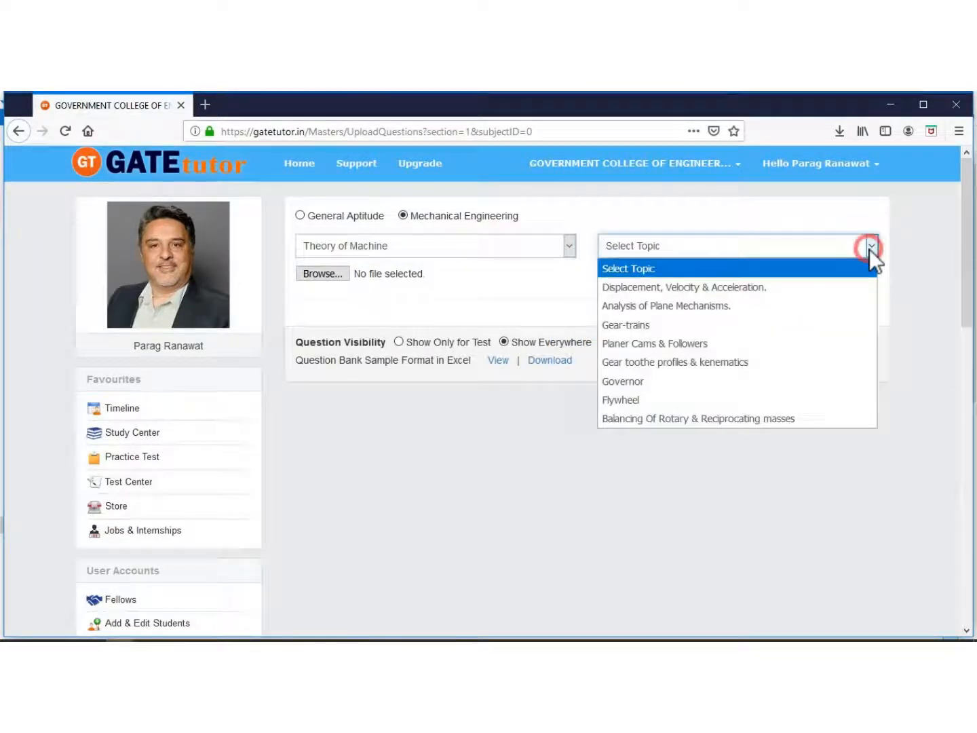
click(680, 342)
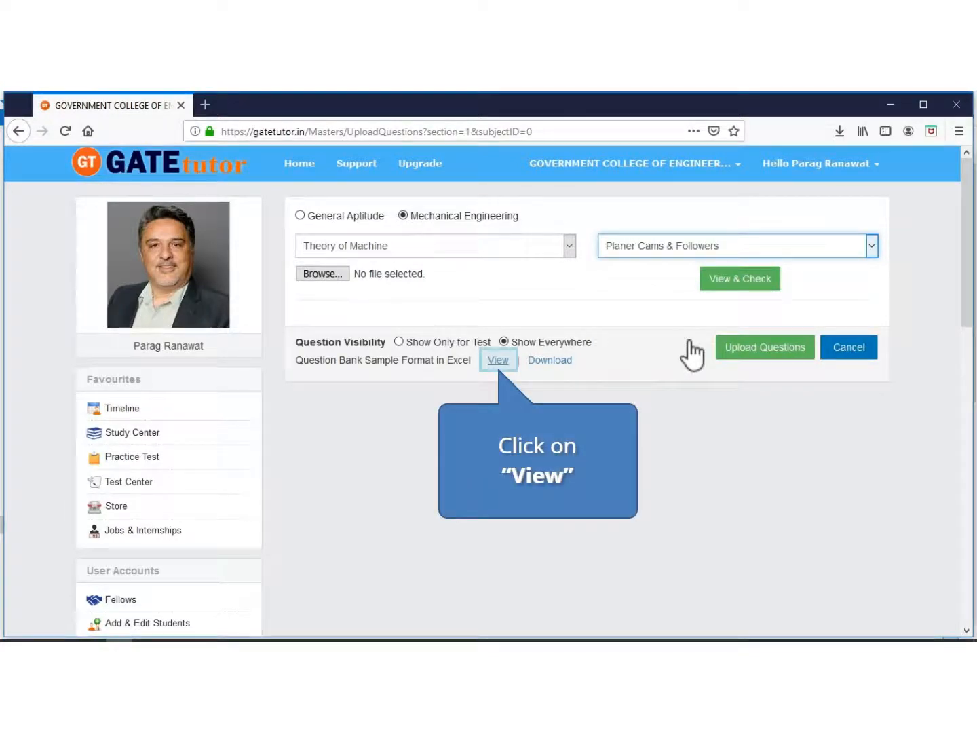
- View the question bank sample format, return to the upload page and download the sample as QuestionBankFormat.xls
click(498, 362)
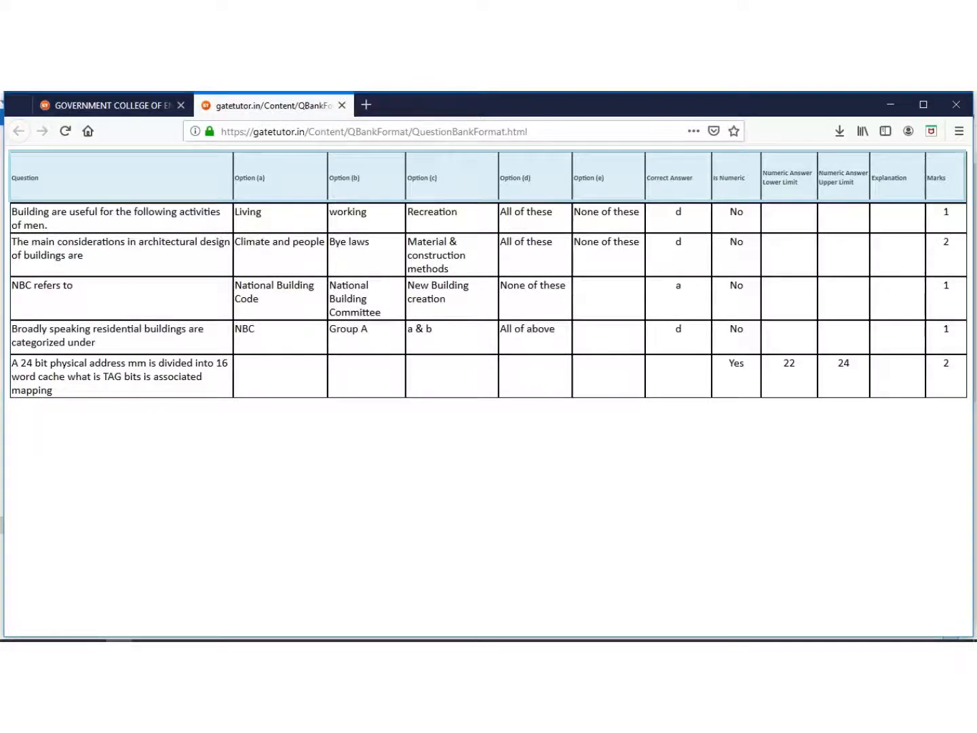
click(120, 105)
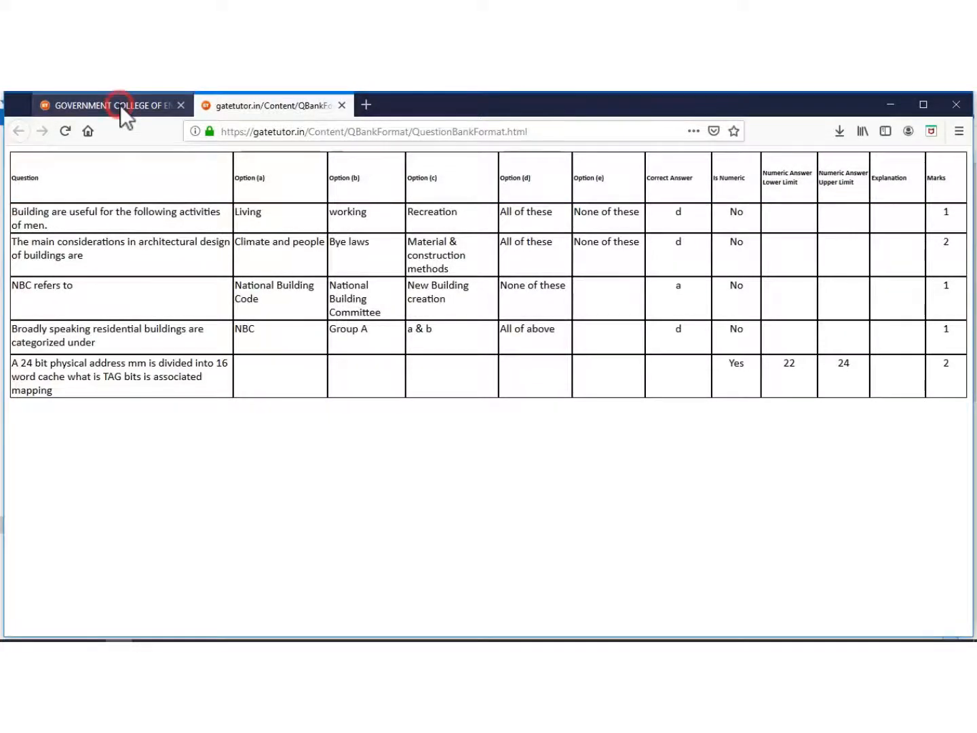
click(543, 362)
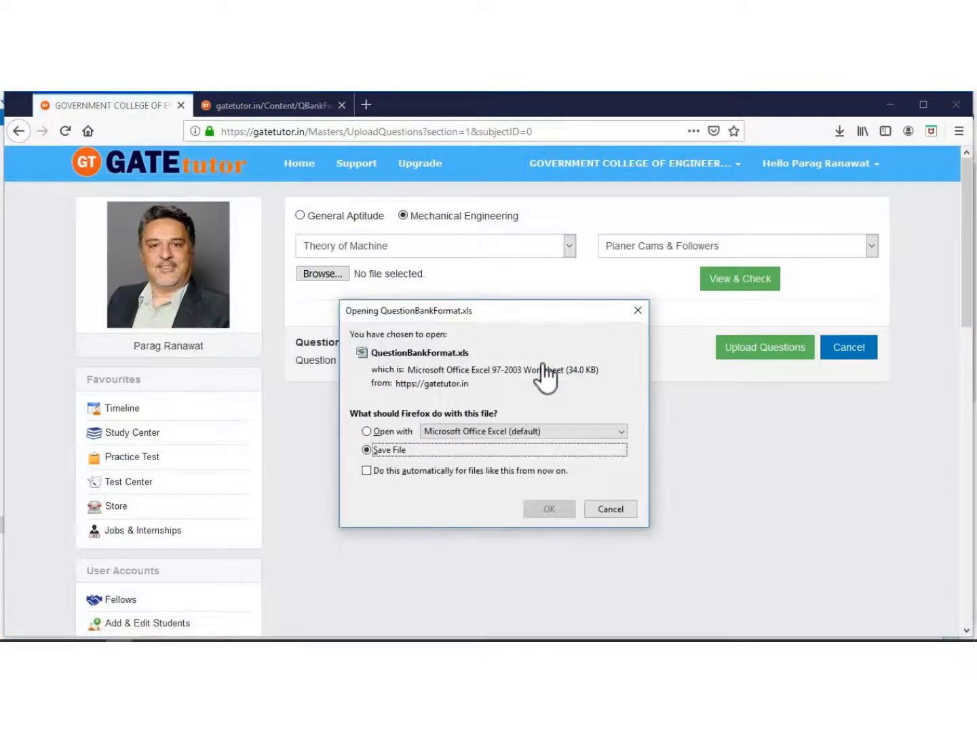
click(537, 508)
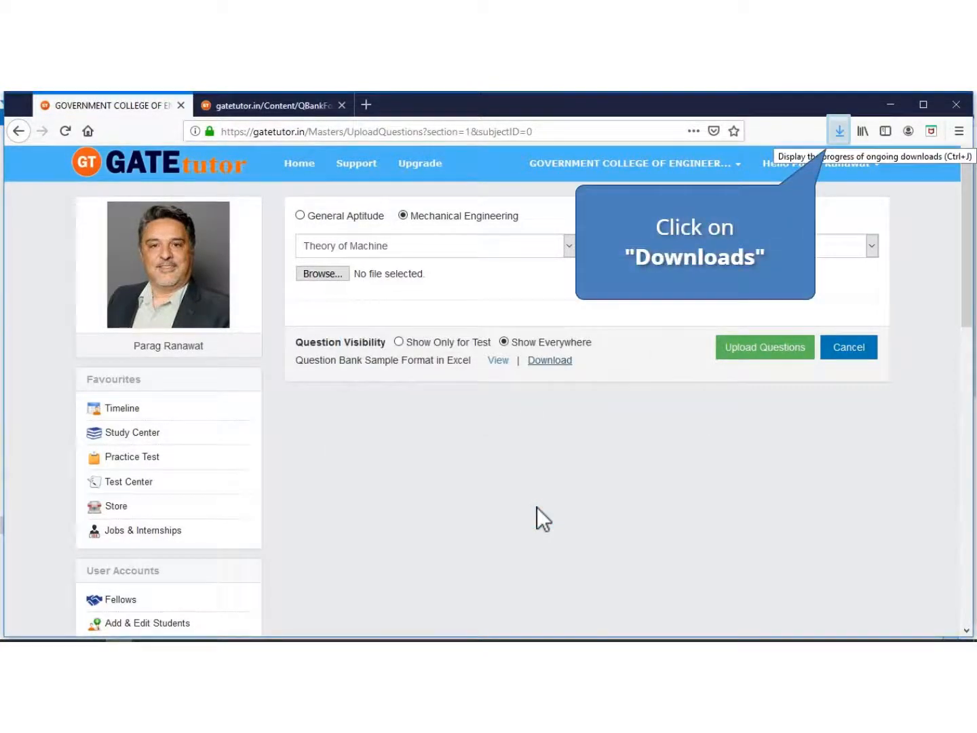
- Show the newest downloaded question bank format file in its containing folder and open it in Excel
click(839, 131)
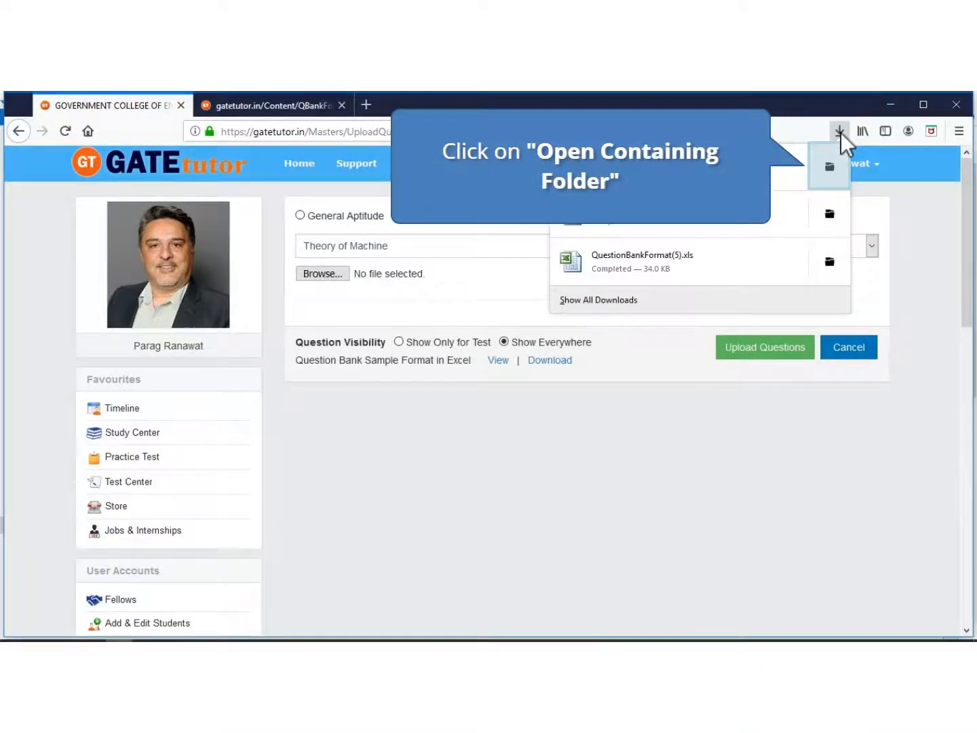
click(827, 166)
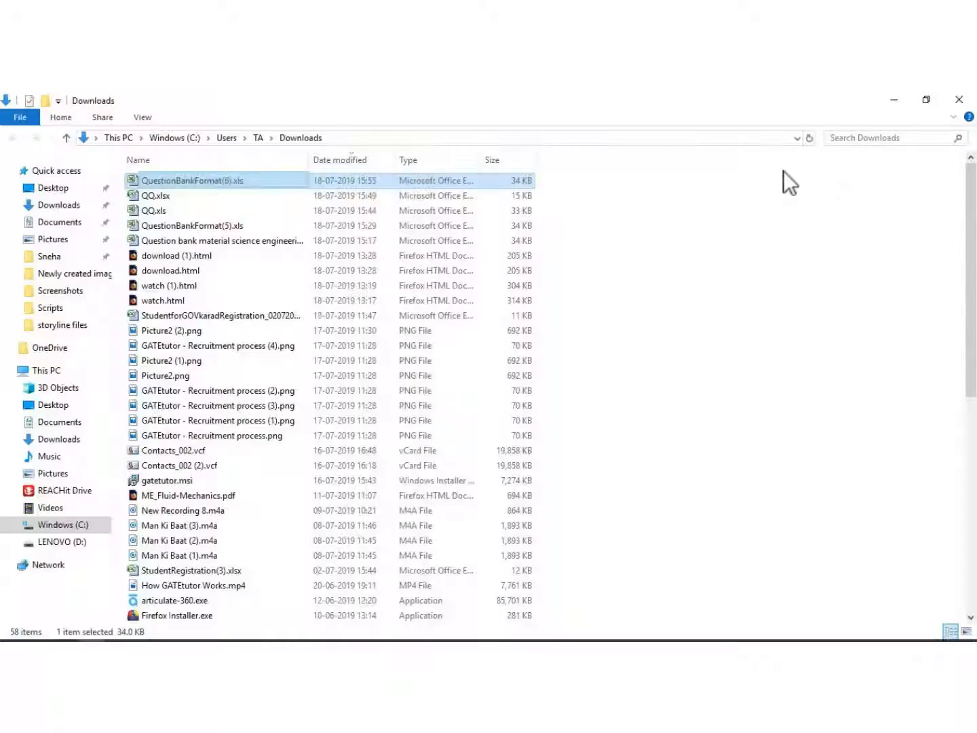
double_click(222, 180)
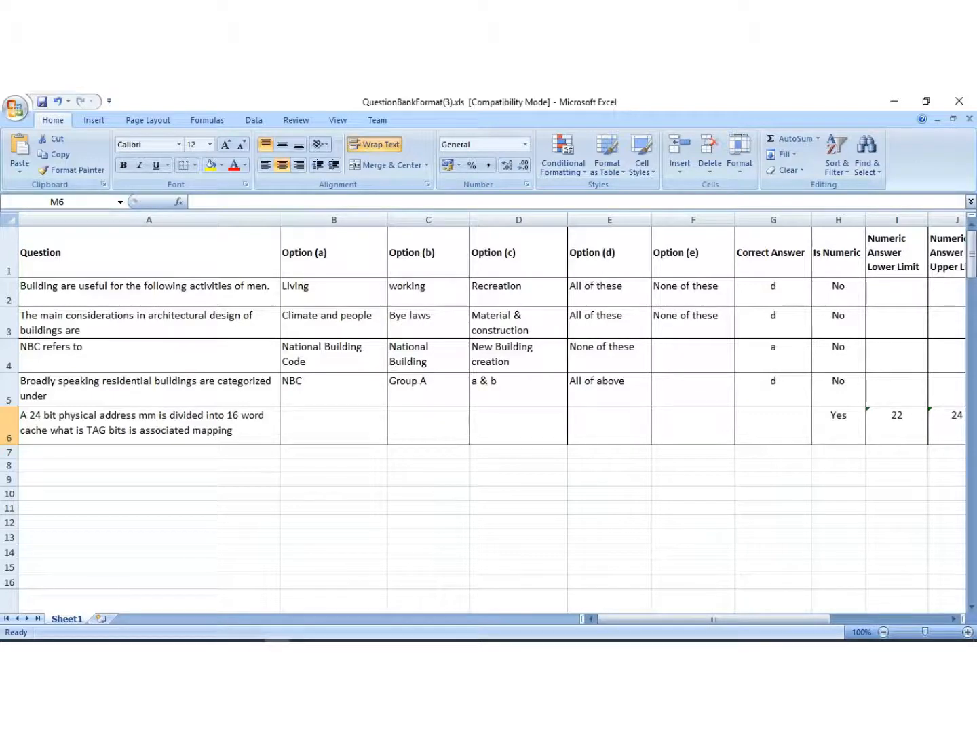
- Examine the sample sheet's header columns one by one, from Question through the options and answer fields to Marks
click(149, 252)
click(334, 253)
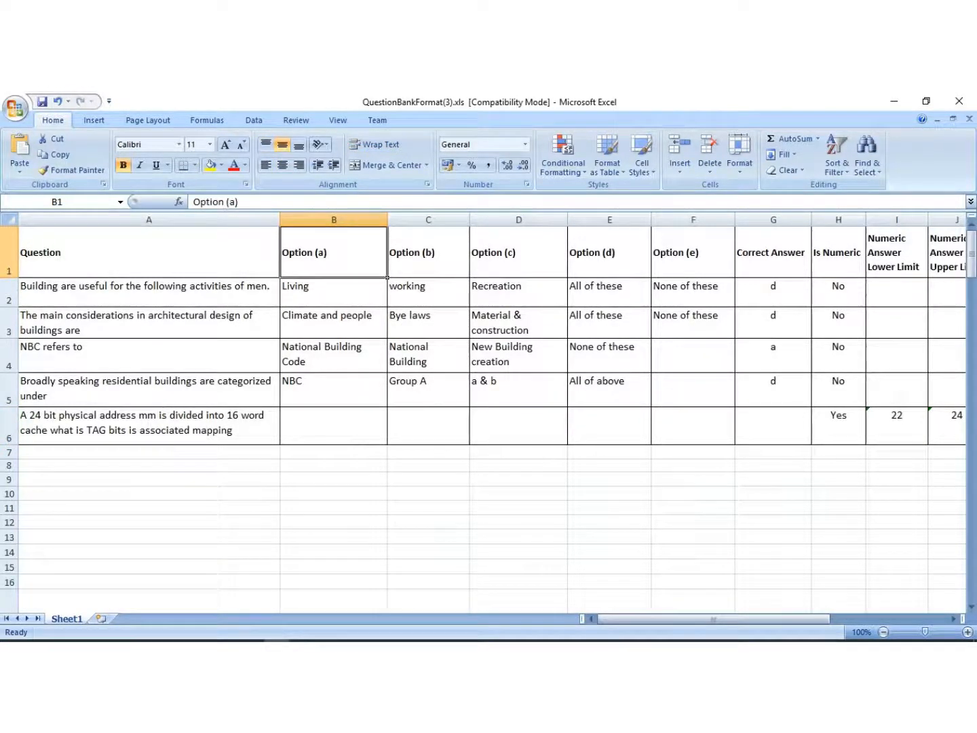
click(428, 252)
click(518, 252)
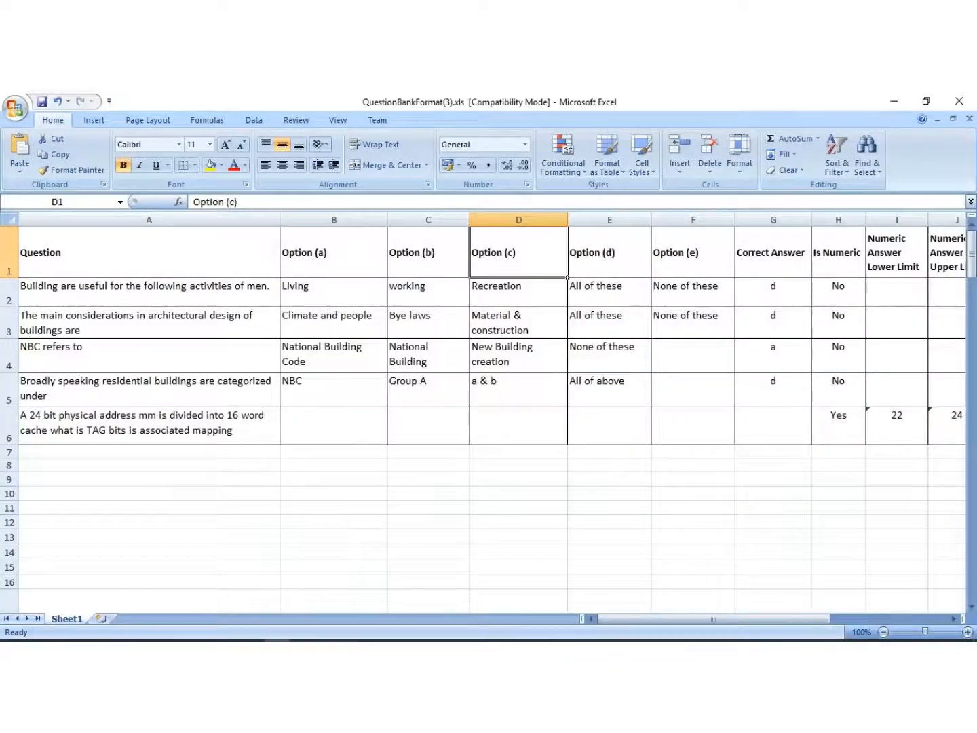
click(609, 252)
click(693, 252)
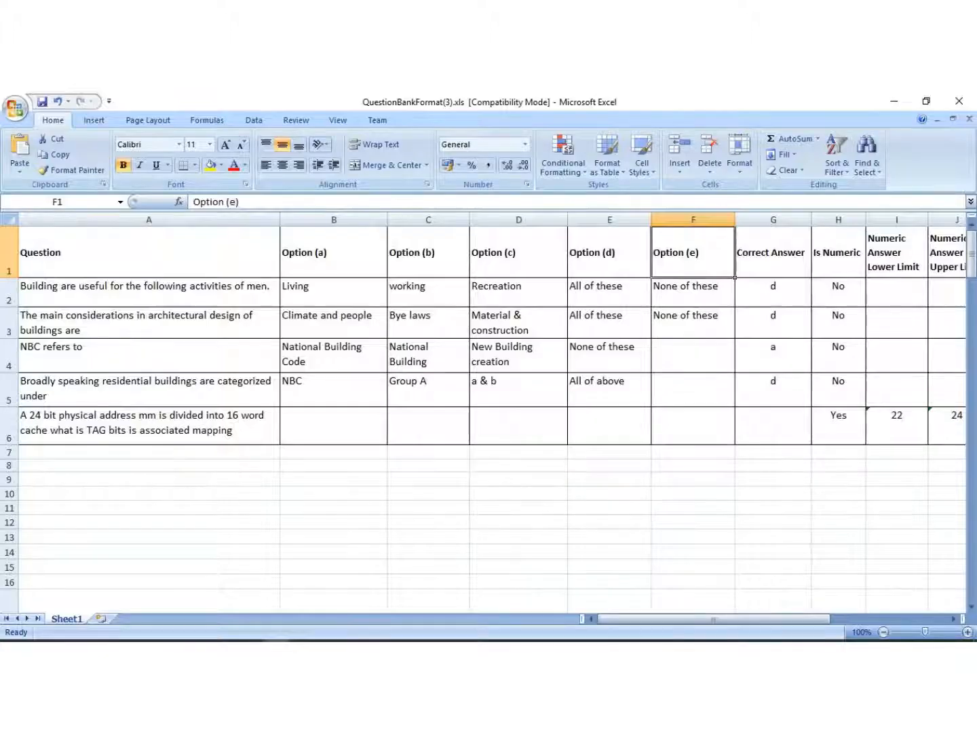
click(773, 252)
click(838, 252)
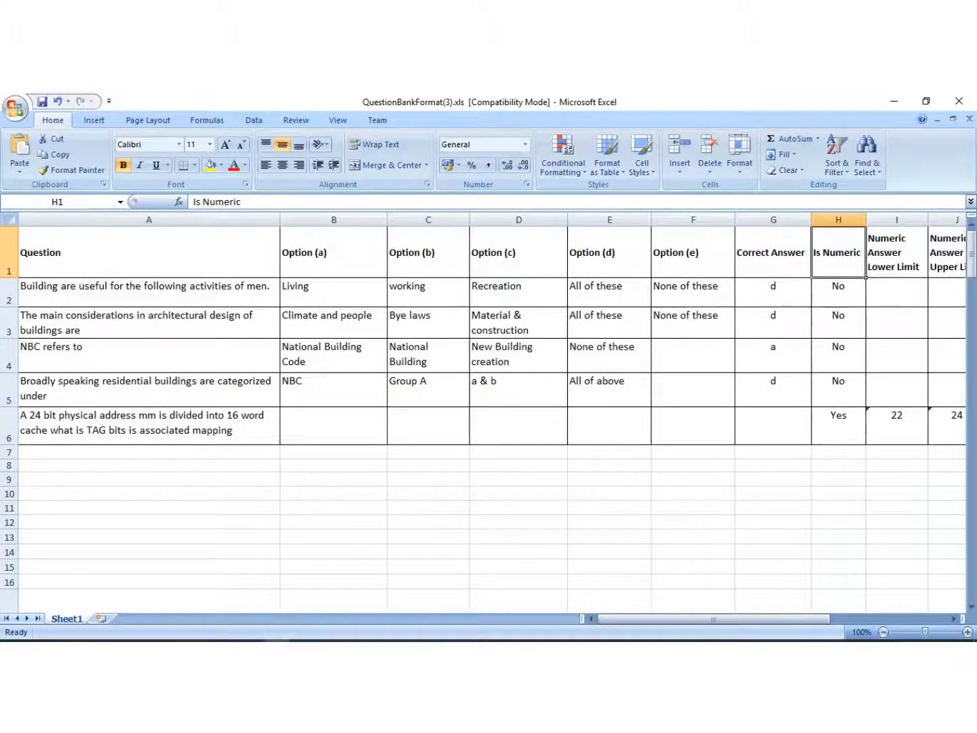
key(Right)
key(Right)
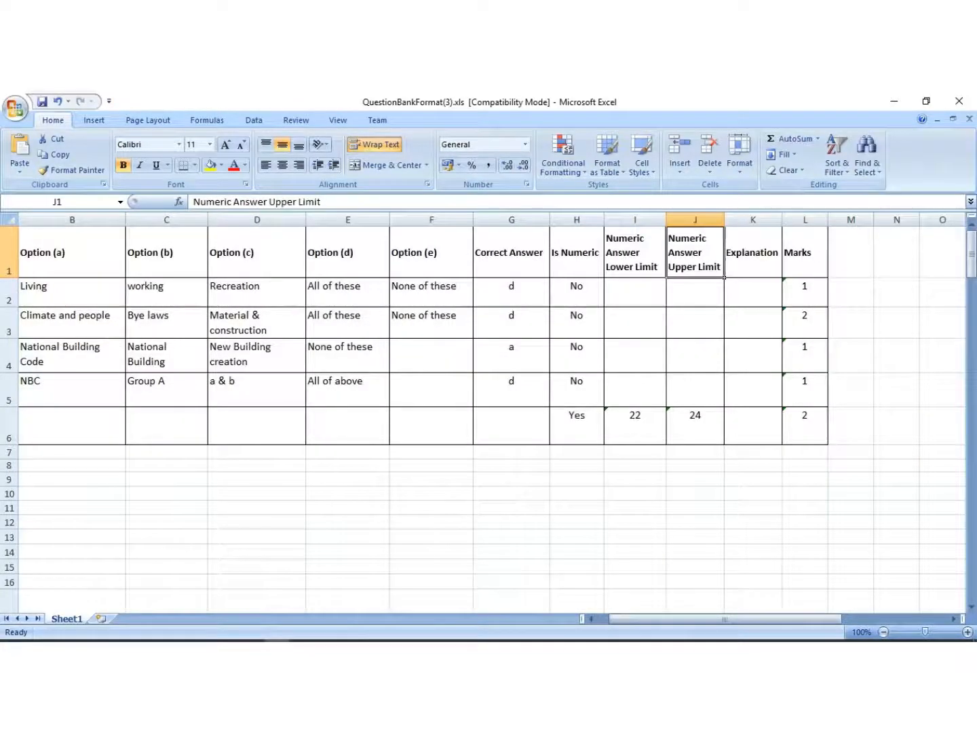
key(Right)
key(Right)
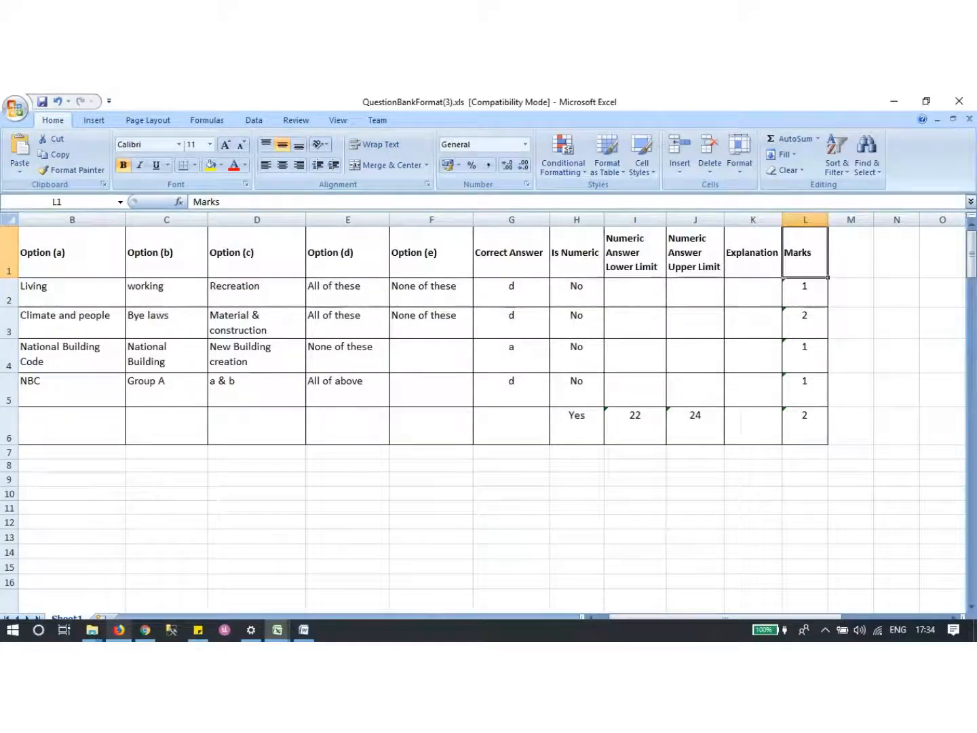
- Switch back to Firefox and select QuestionBankFormat-18.xlsx from the Desktop as the file to upload
click(120, 630)
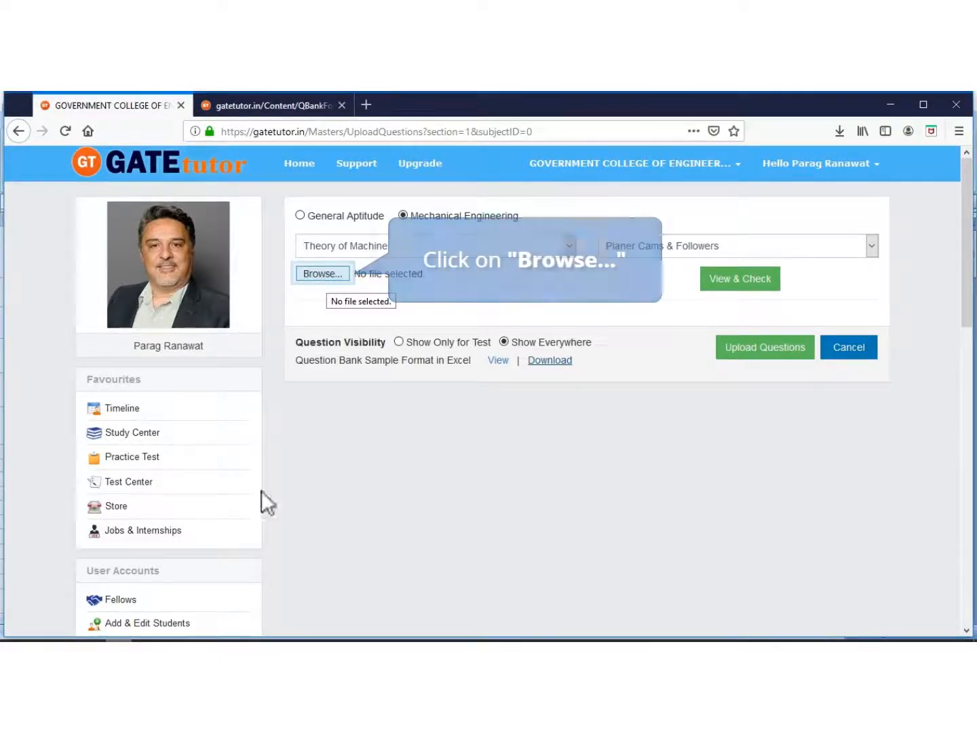
click(327, 273)
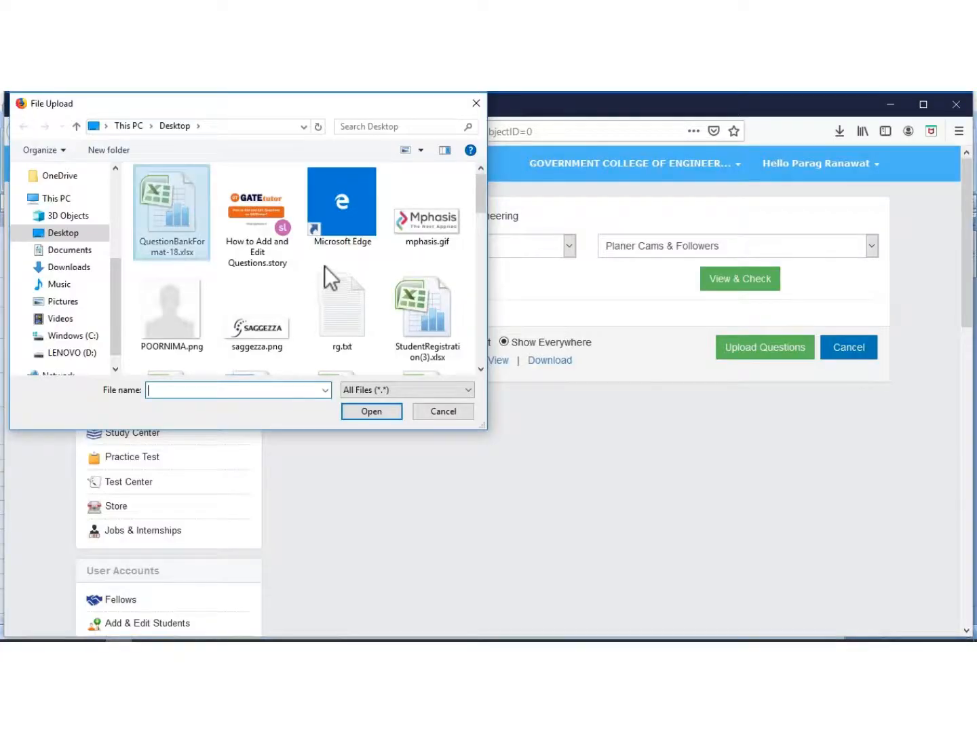
click(161, 226)
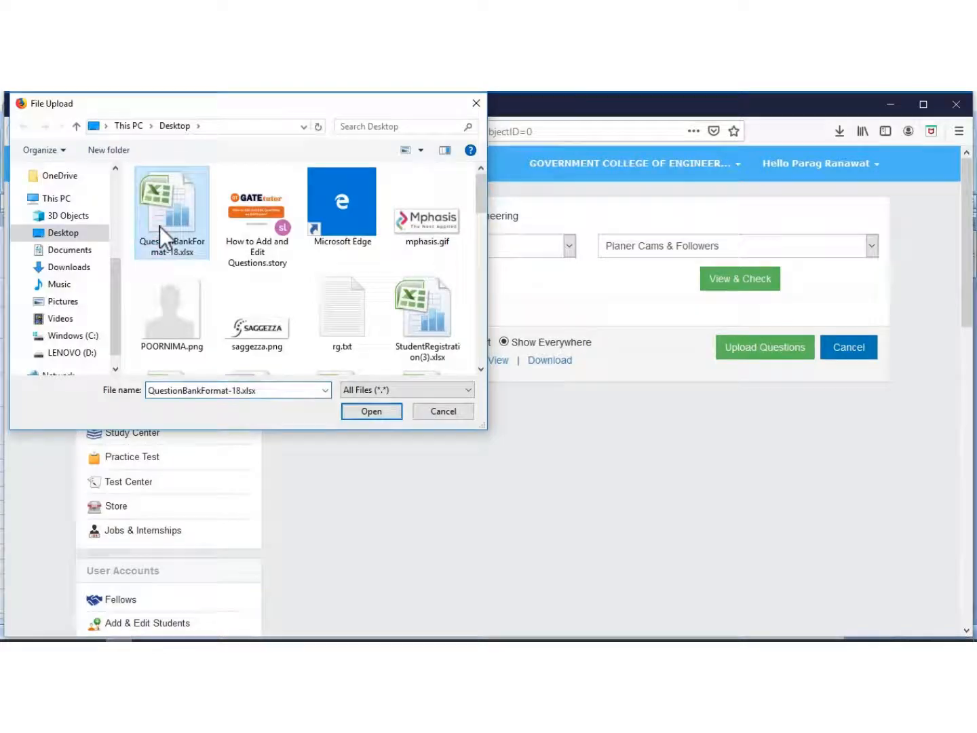
click(358, 410)
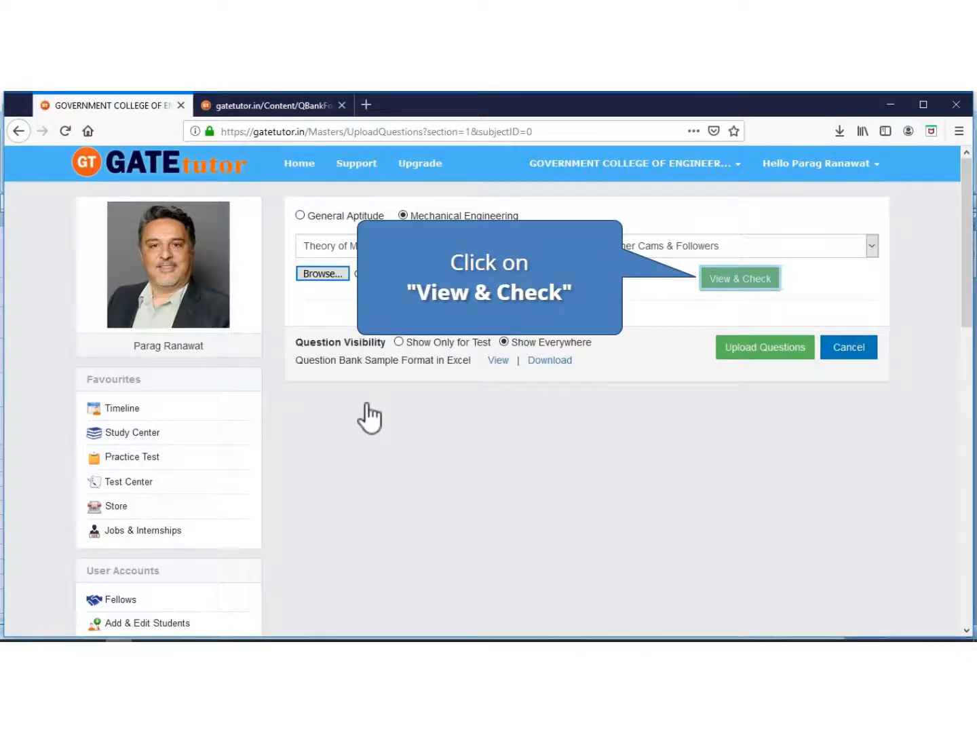
- Load the selected file's questions with View & Check and review the preview table down to the last question
click(730, 279)
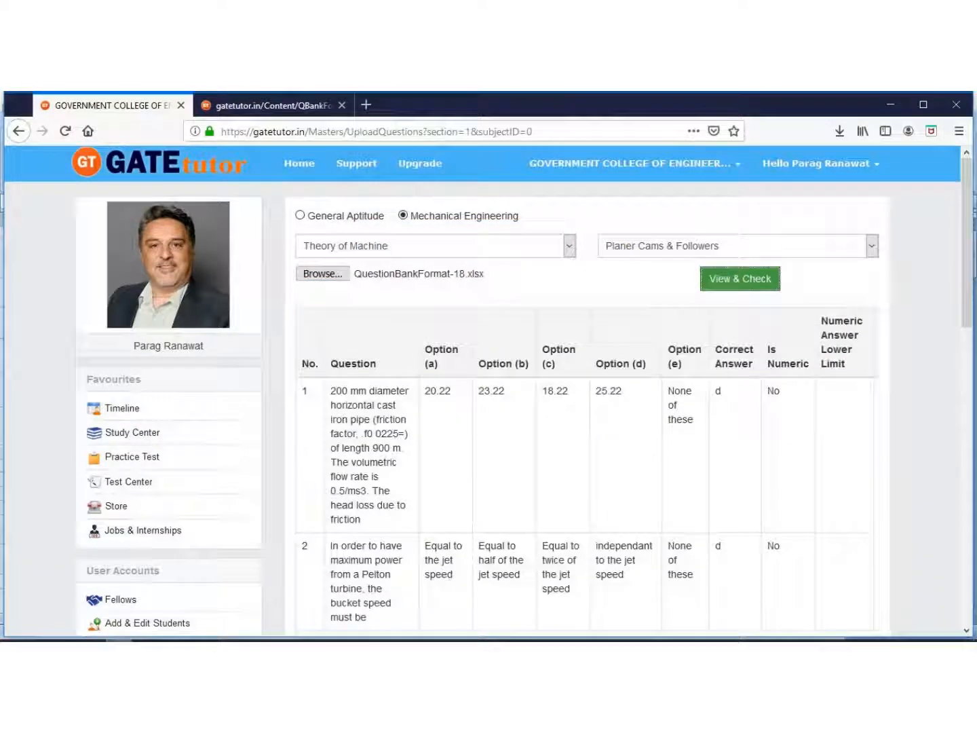
scroll(733, 288, down, 5)
scroll(524, 407, up, 5)
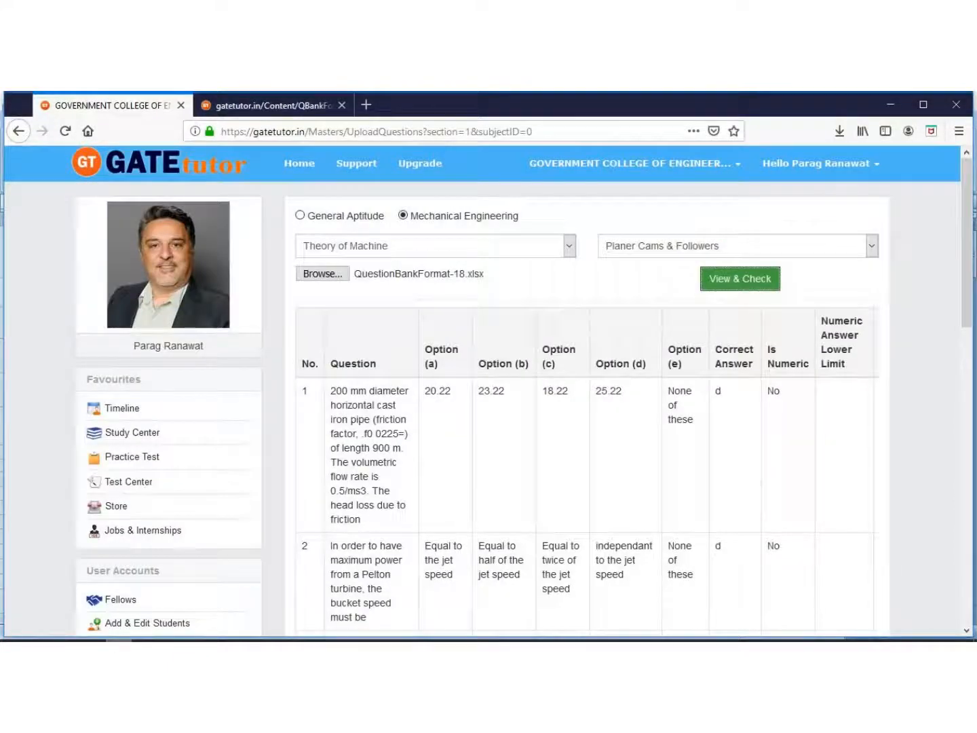
scroll(524, 407, down, 12)
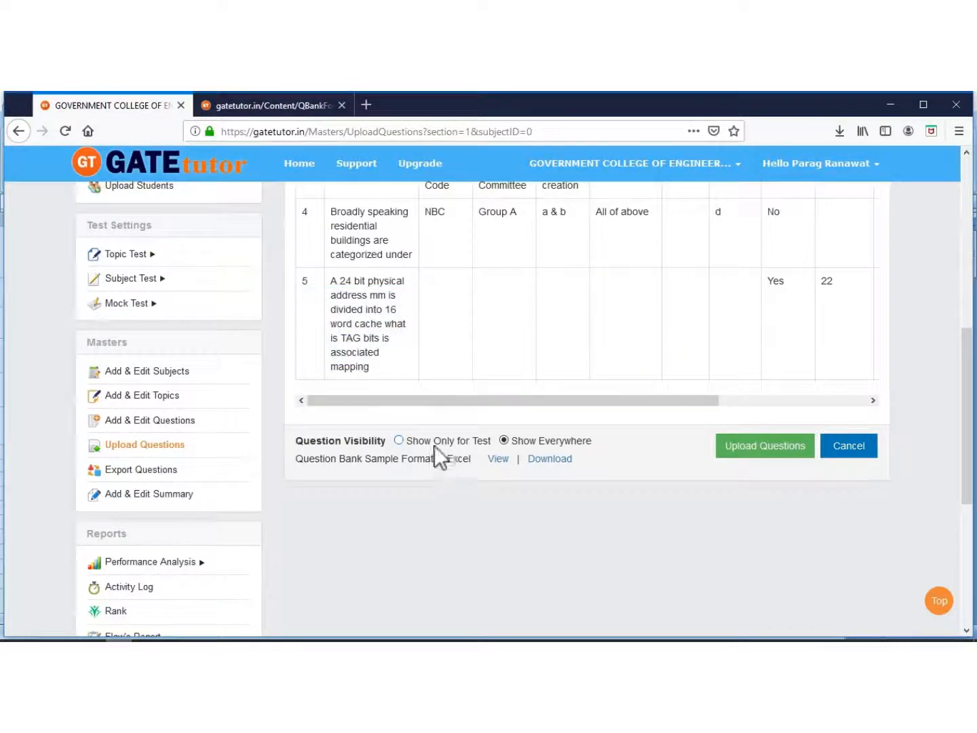
- Set the question visibility to Show Everywhere, upload the questions and dismiss the resulting message
click(398, 439)
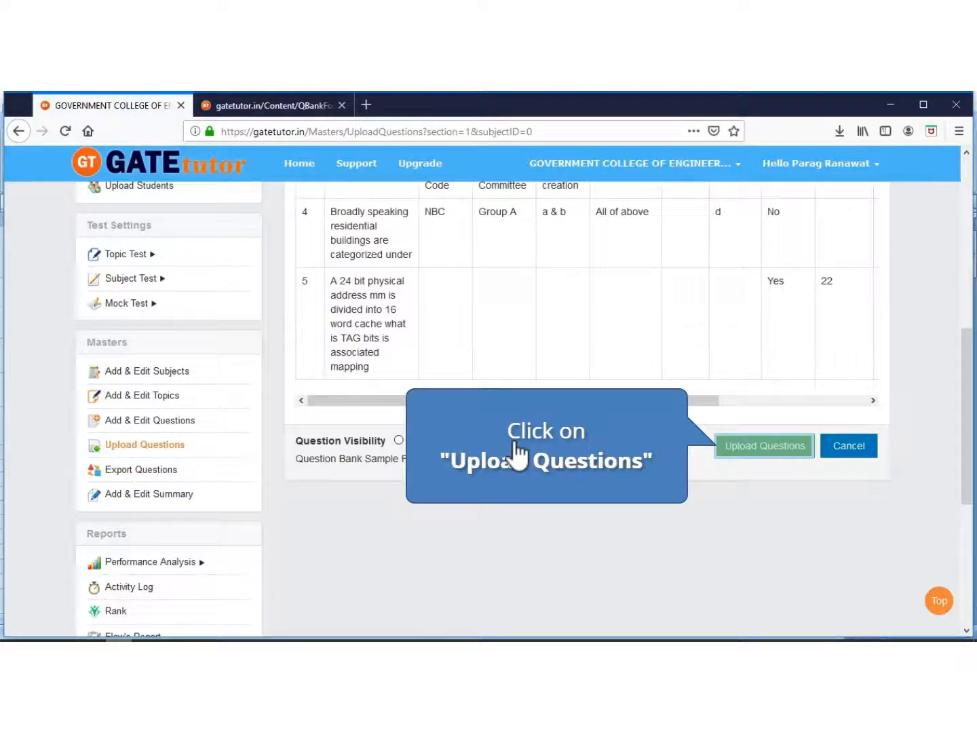
click(764, 448)
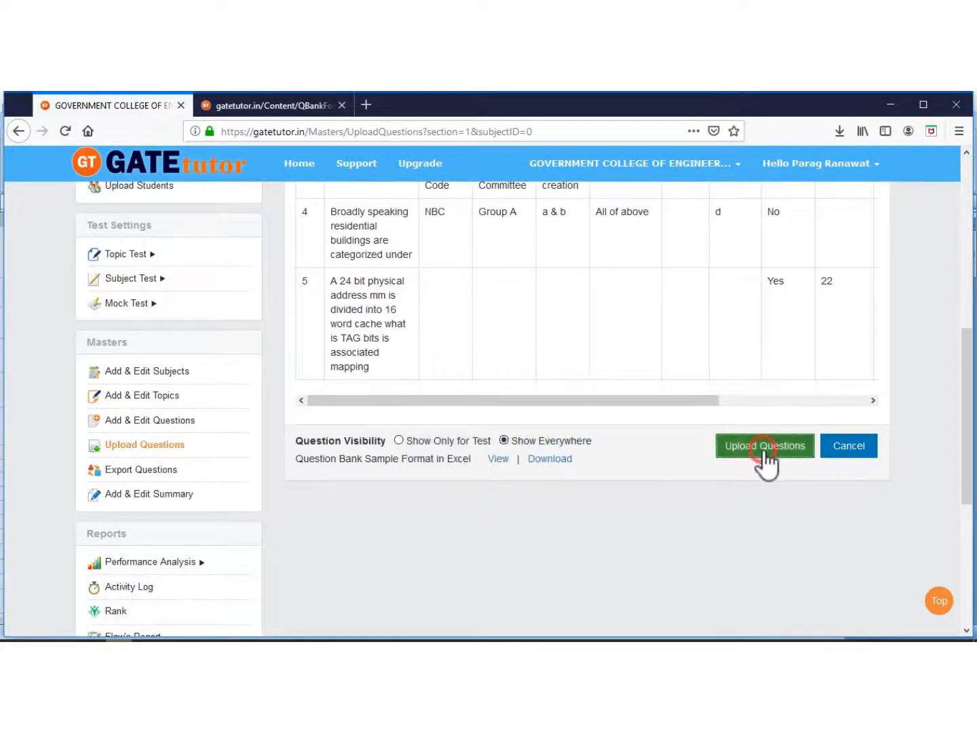
click(654, 307)
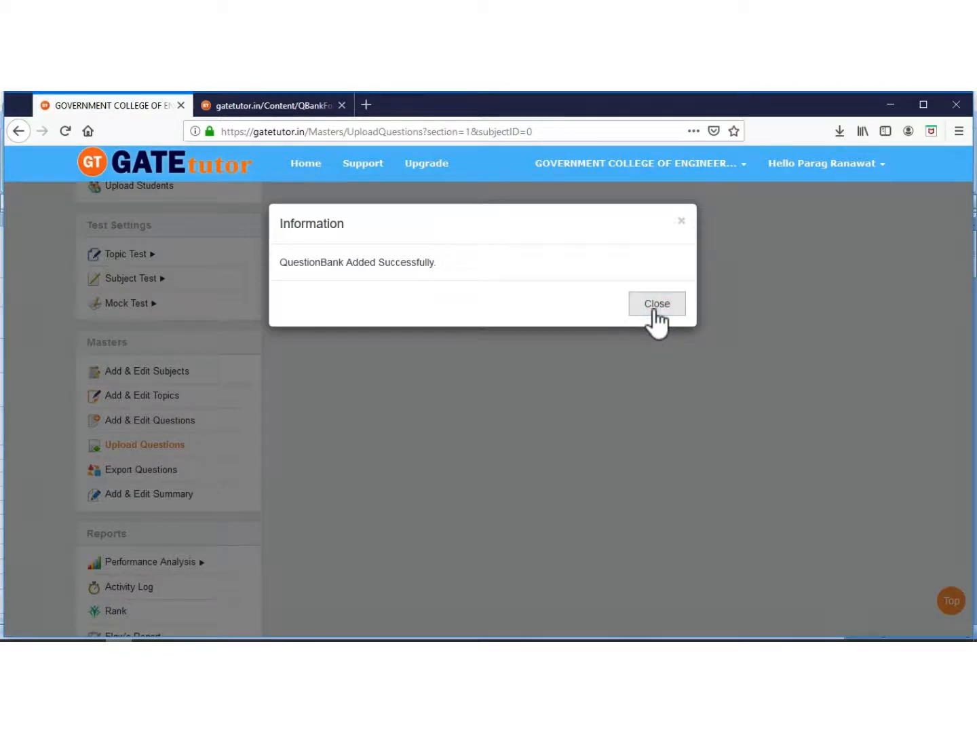
click(654, 311)
scroll(147, 376, up, 6)
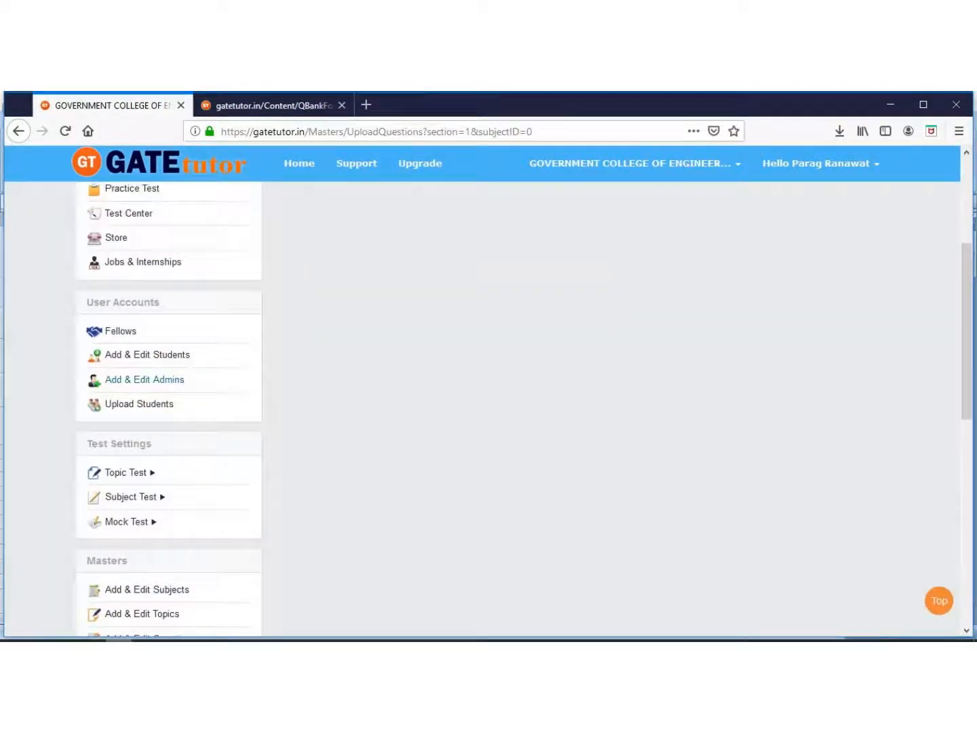
- Open the Study Center and list the Mechanical Engineering questions for subject Theory of Machine, topic Planer Cams & Followers
scroll(142, 407, up, 5)
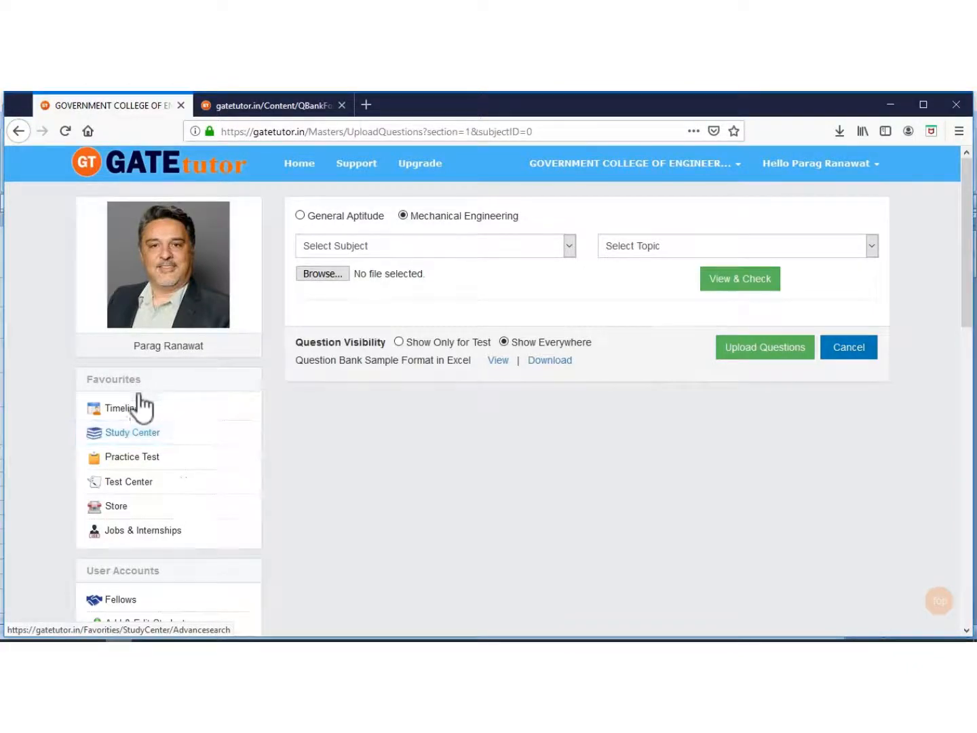
click(139, 433)
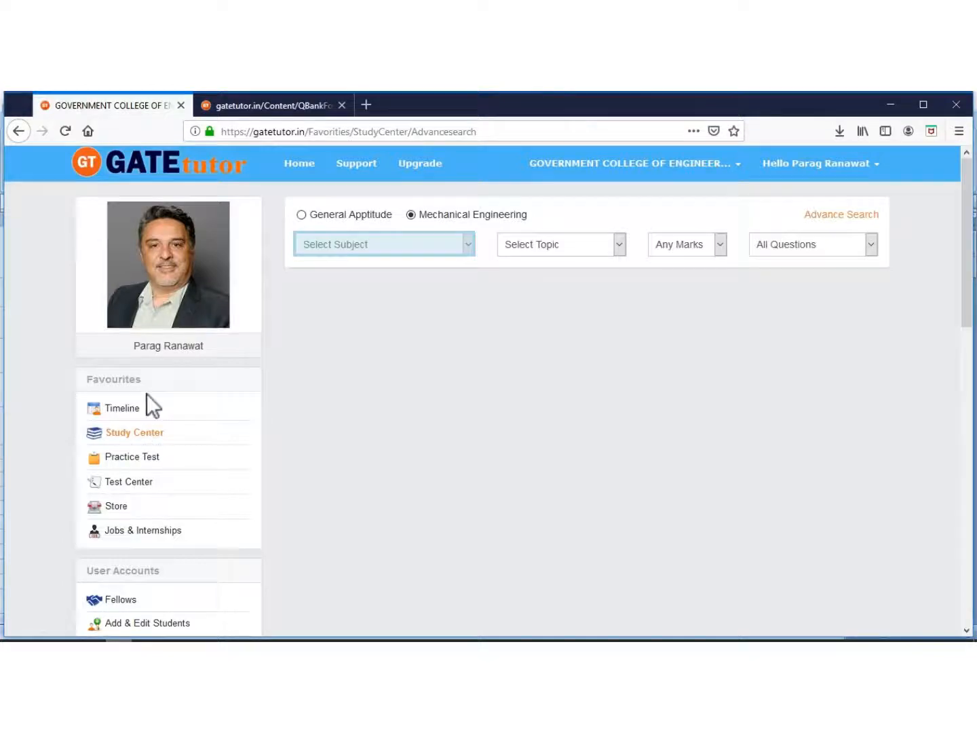
click(467, 245)
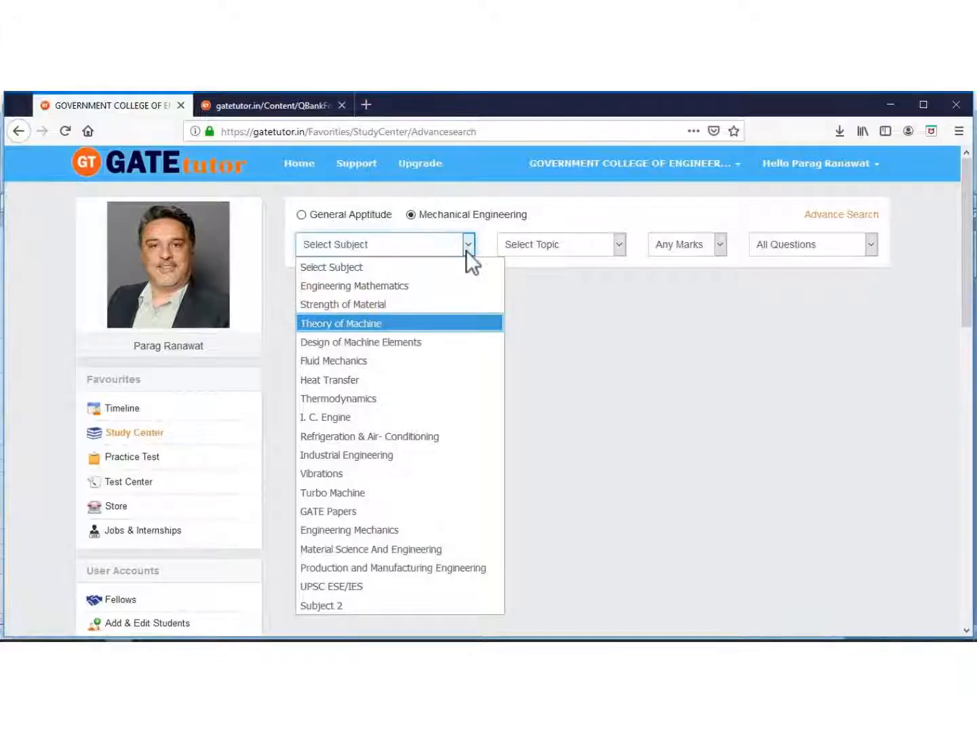
click(396, 327)
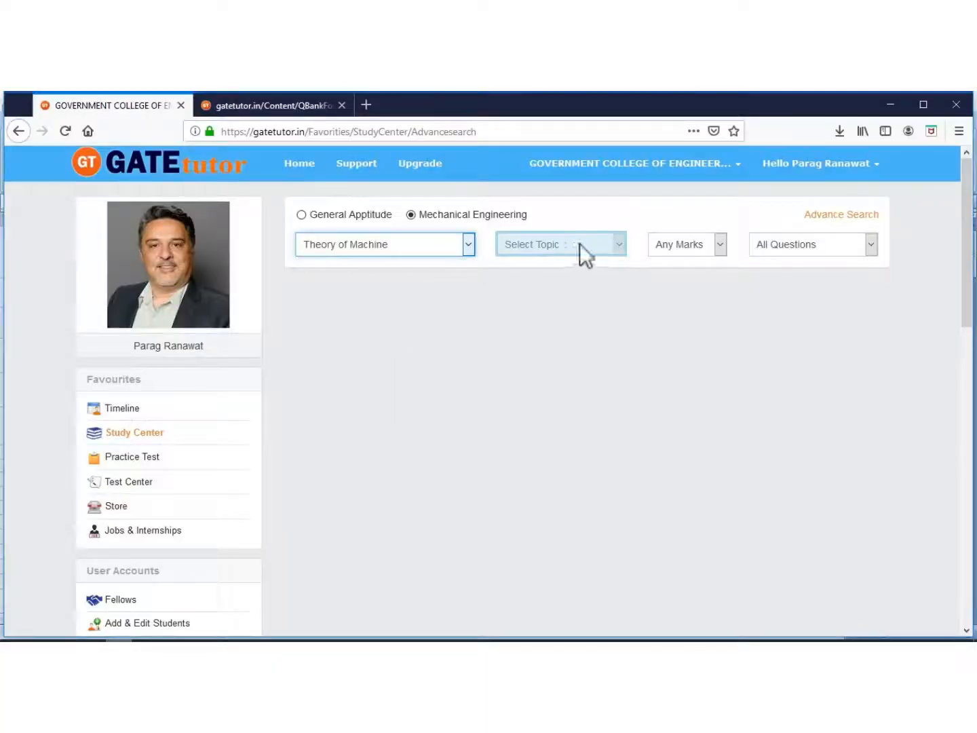
click(616, 245)
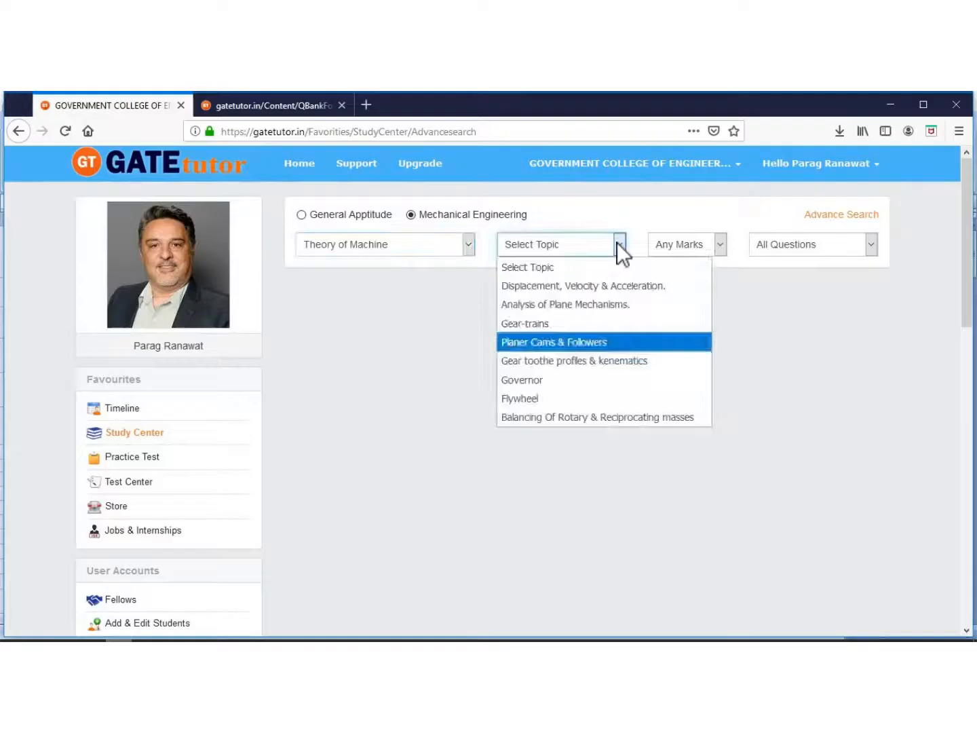
click(568, 342)
- Review the listed Planer Cams & Followers questions down to the newly uploaded ones and clear the text selection on question 8
scroll(568, 337, down, 3)
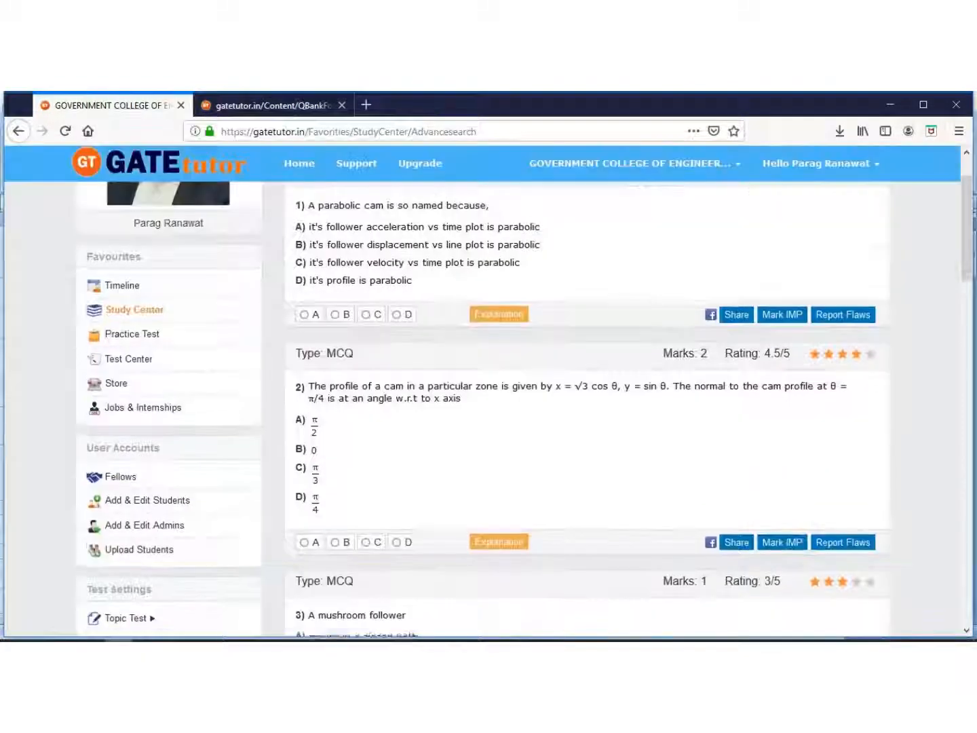
scroll(516, 407, down, 10)
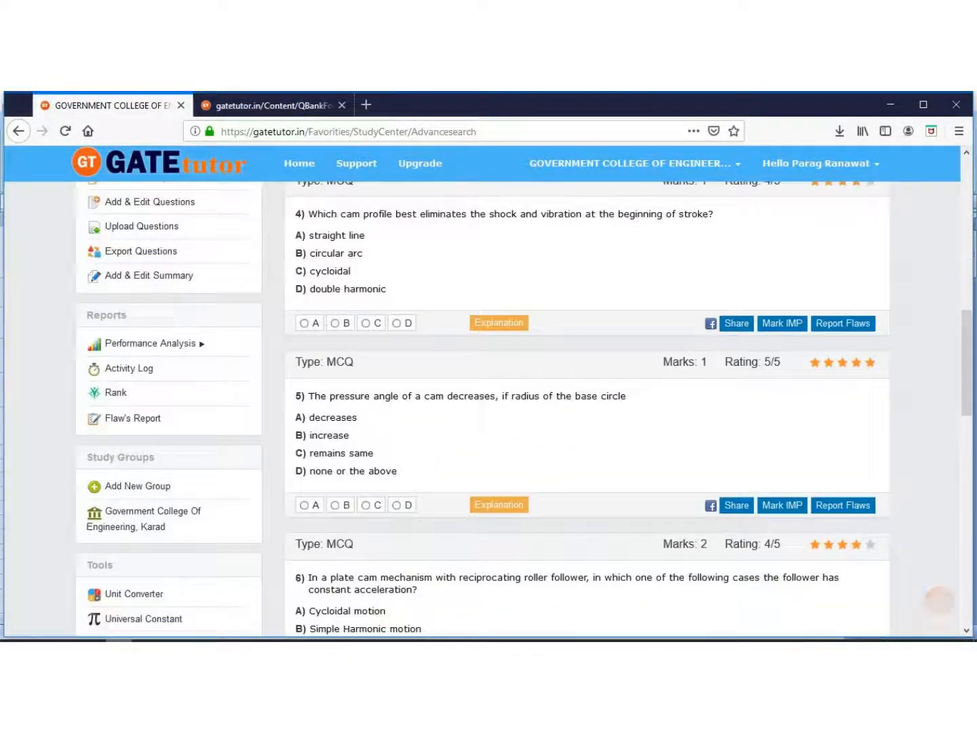
scroll(515, 407, down, 5)
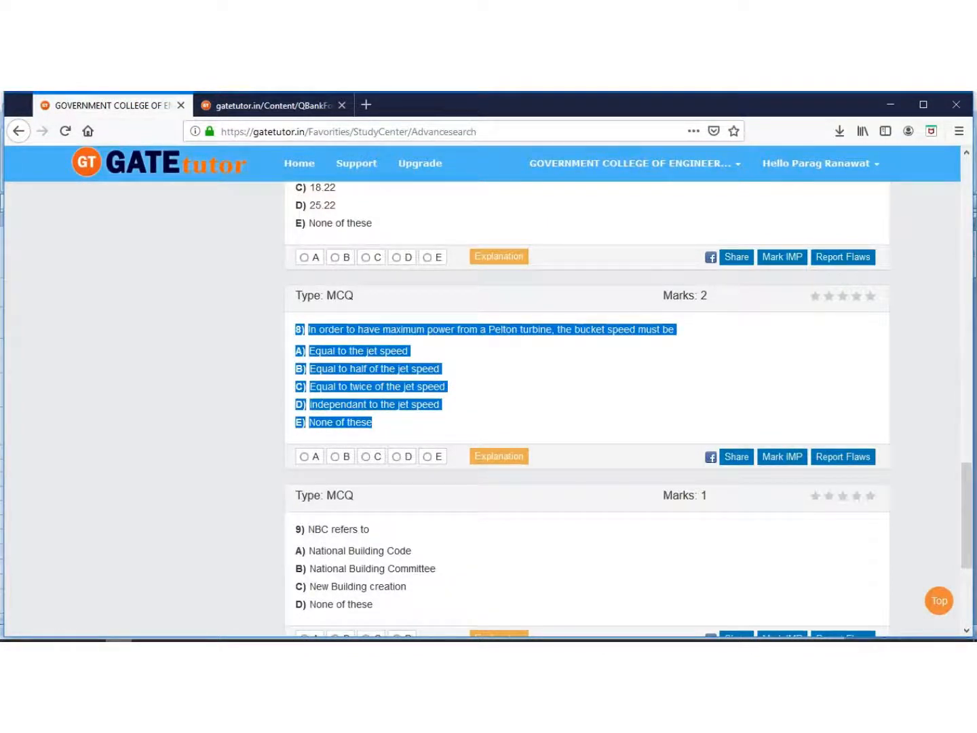
click(559, 395)
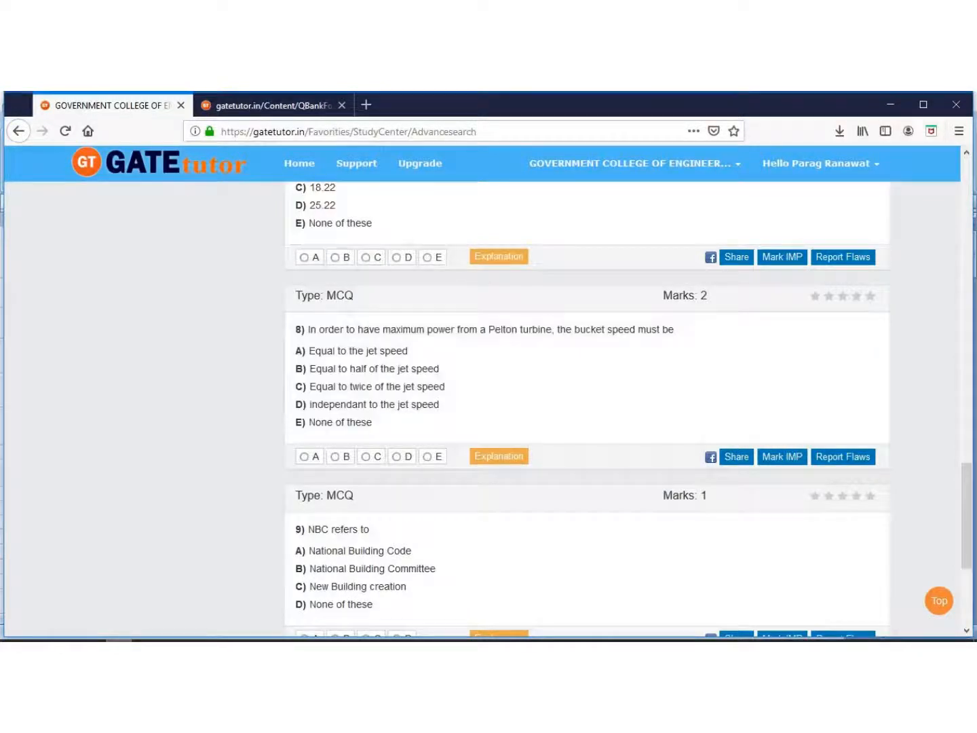